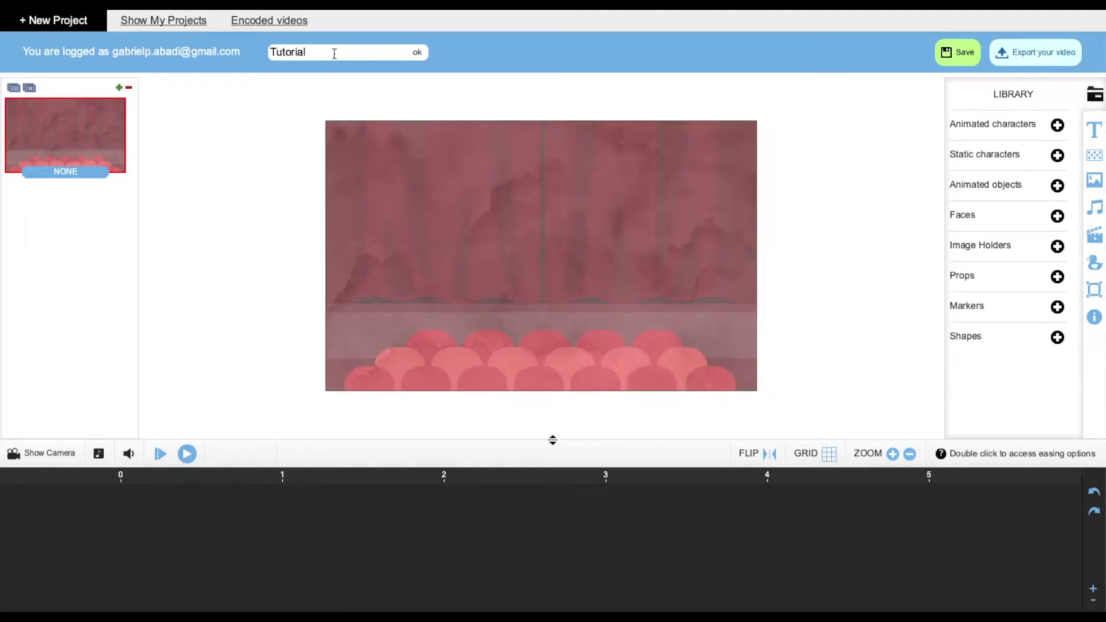
- Select the current project name 'Tutorial' so it can be replaced
left_click_drag(333, 51, 271, 52)
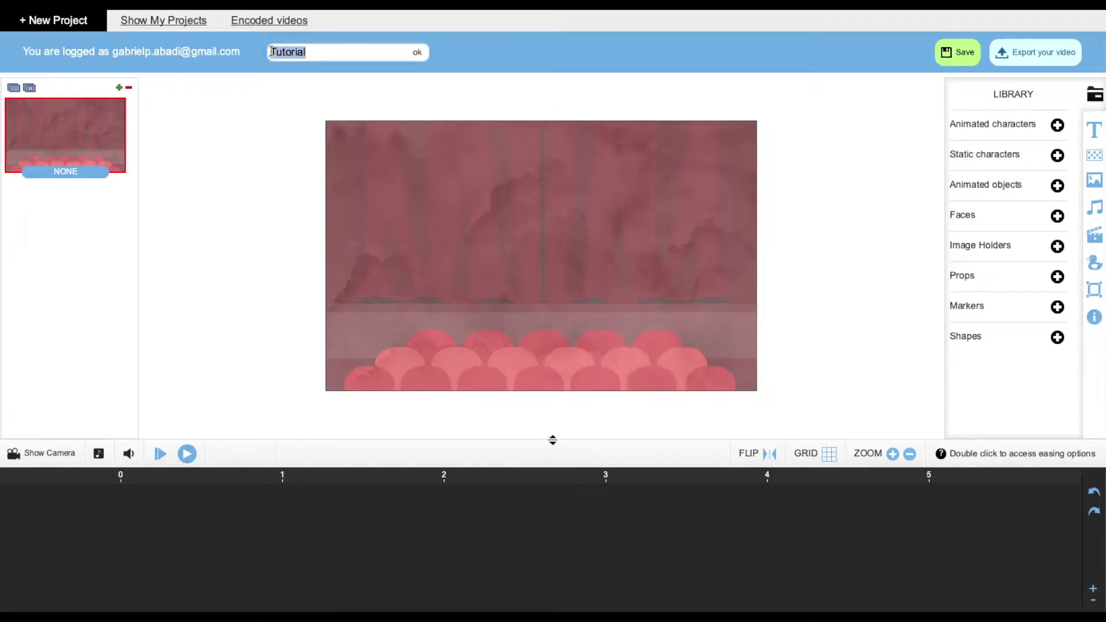
- Rename the project to a personal first name and duplicate the theater-stage slide
type("Gabriel")
left_click(418, 53)
left_click(550, 333)
left_click(14, 89)
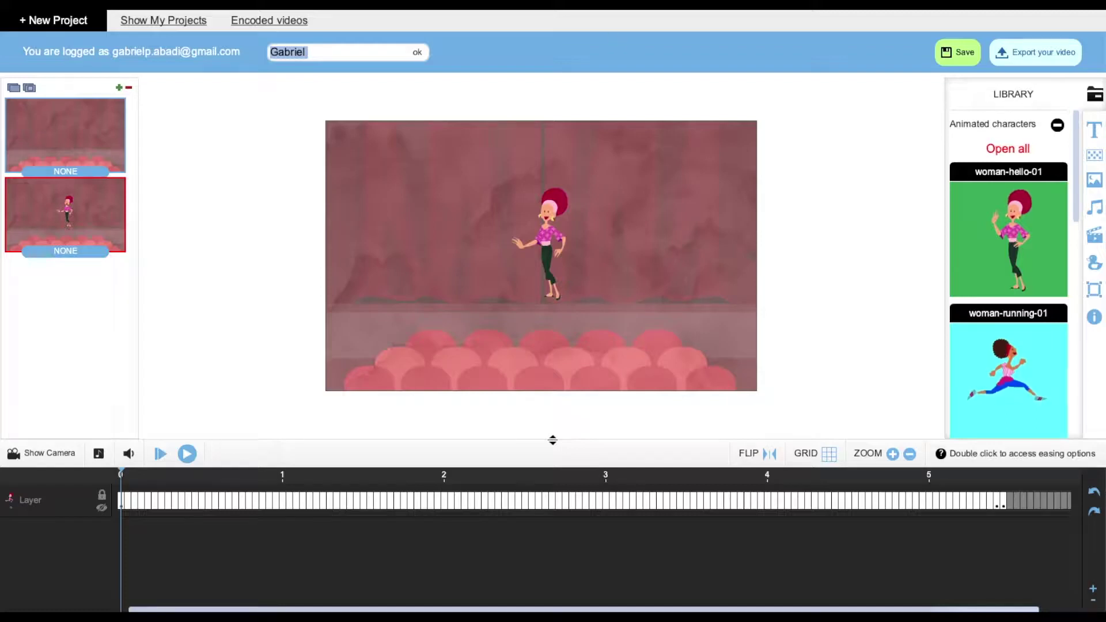
- Clone the waving woman-hello-01 character to a new slide, then duplicate slide 2 again
left_click(28, 87)
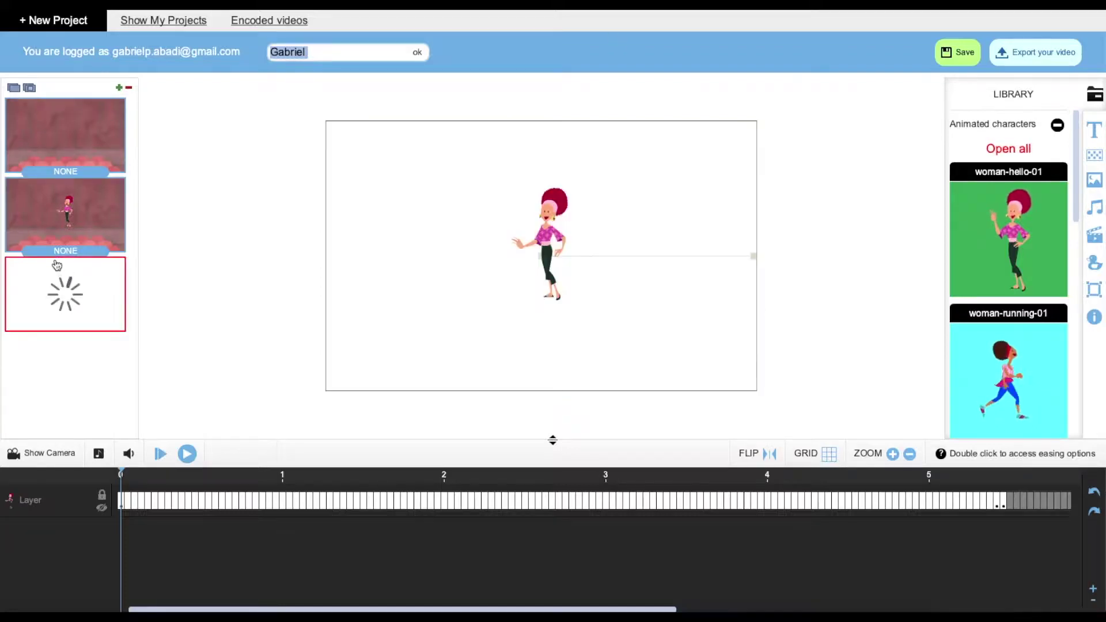
left_click(554, 233)
left_click(72, 217)
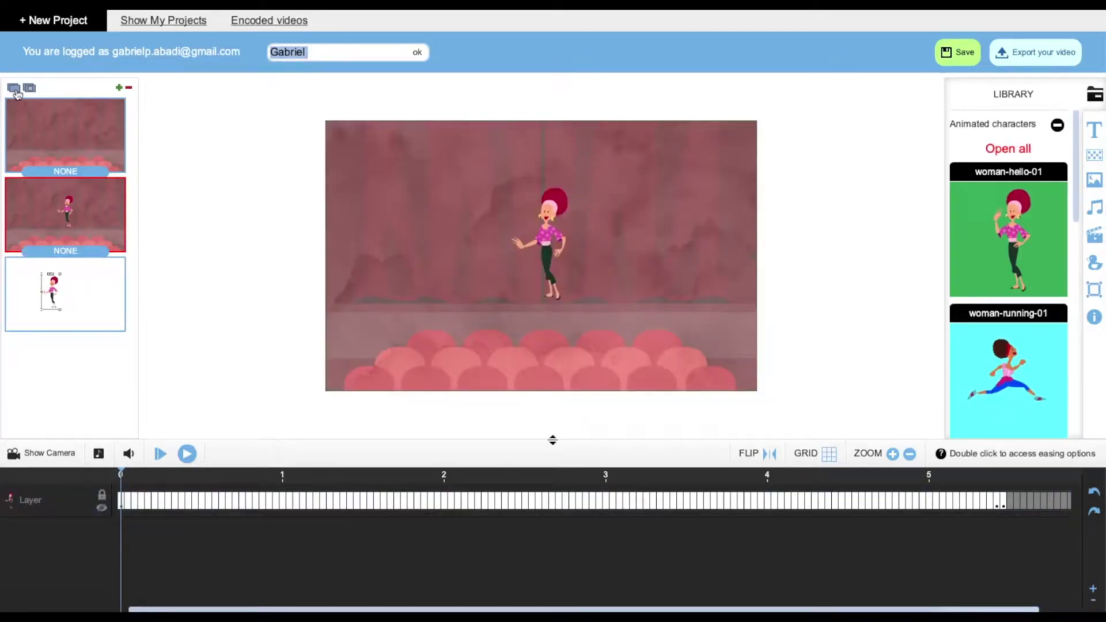
left_click(14, 90)
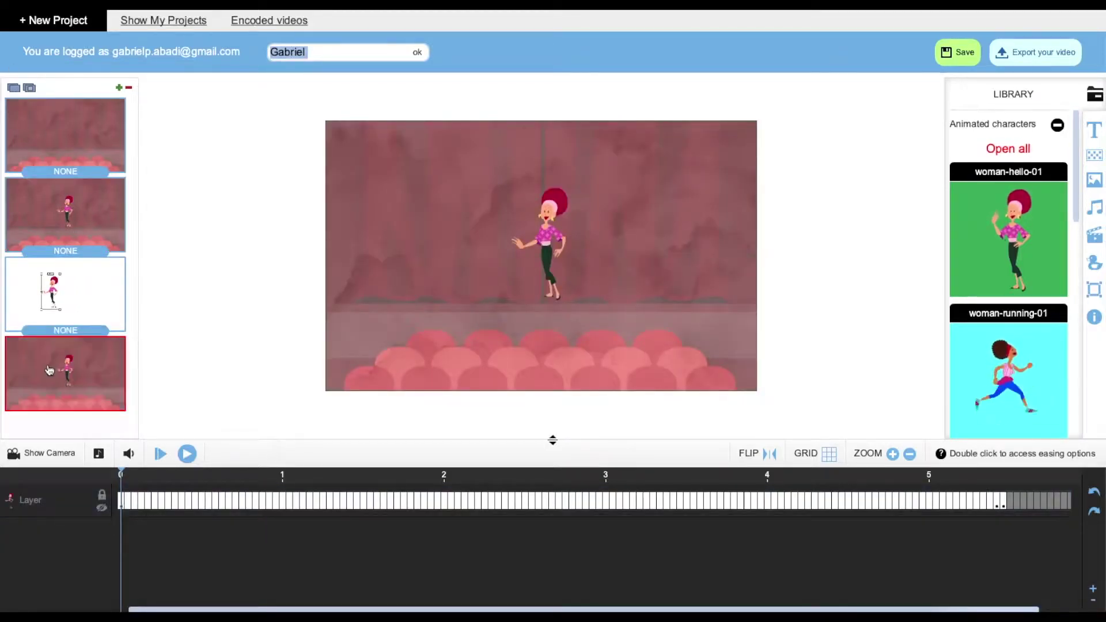
left_click(129, 87)
- Delete the extra fourth and third slides and add a new Empty-template third slide
left_click(529, 335)
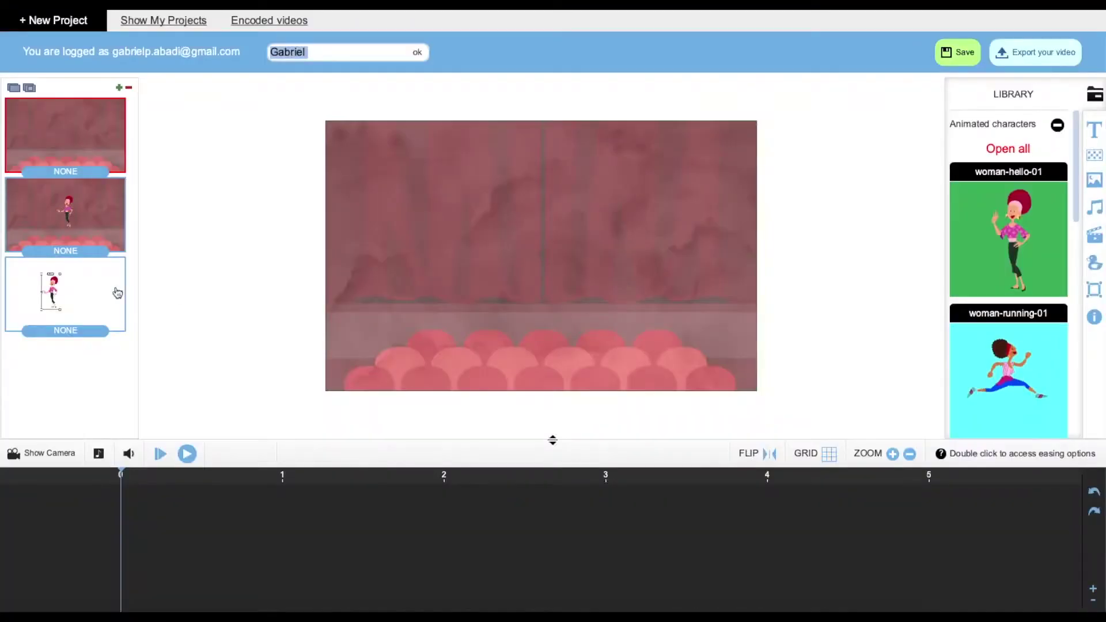
left_click(122, 291)
left_click(128, 89)
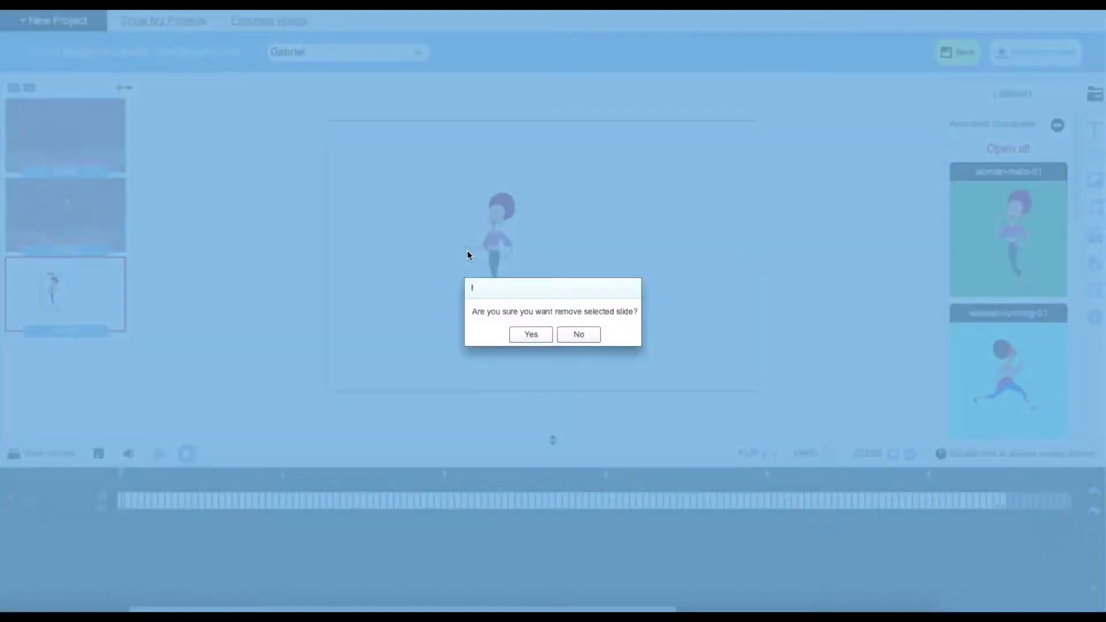
left_click(535, 339)
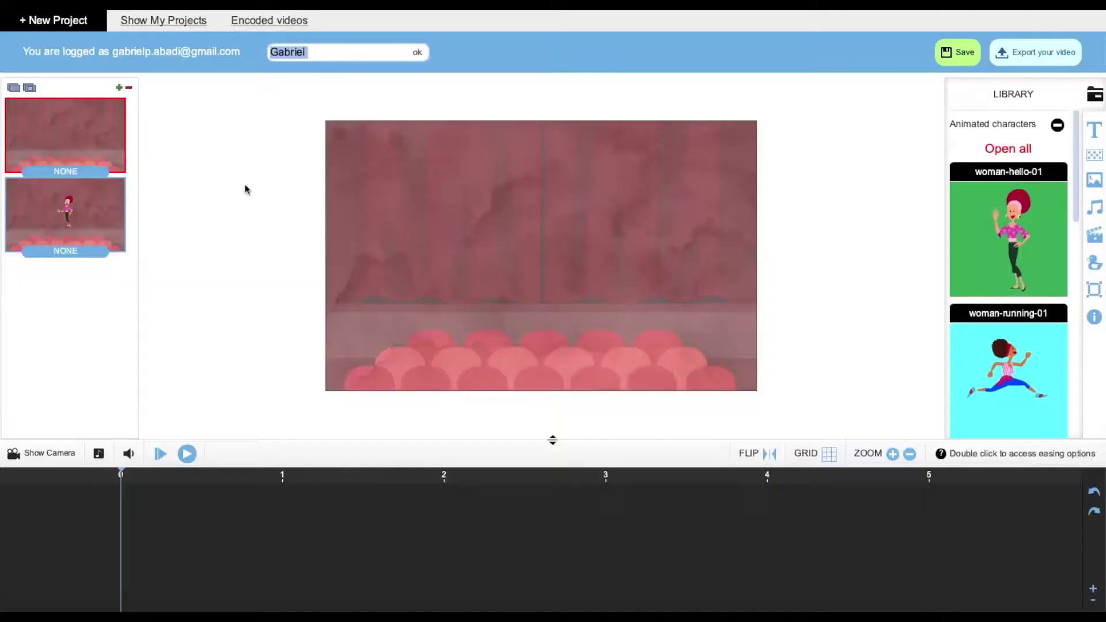
left_click(119, 90)
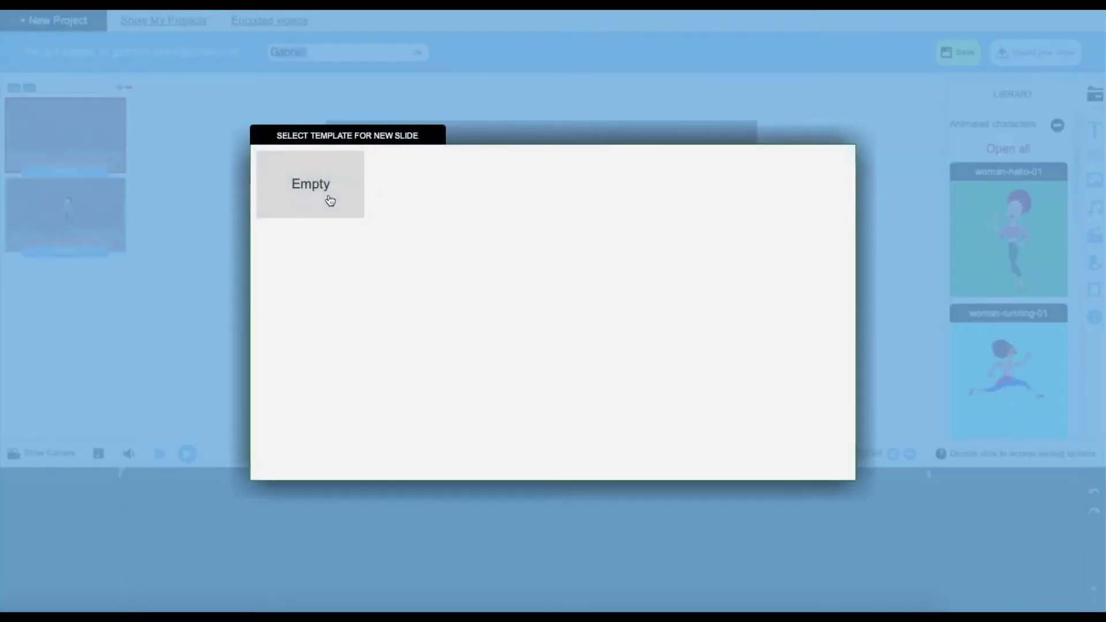
left_click(328, 200)
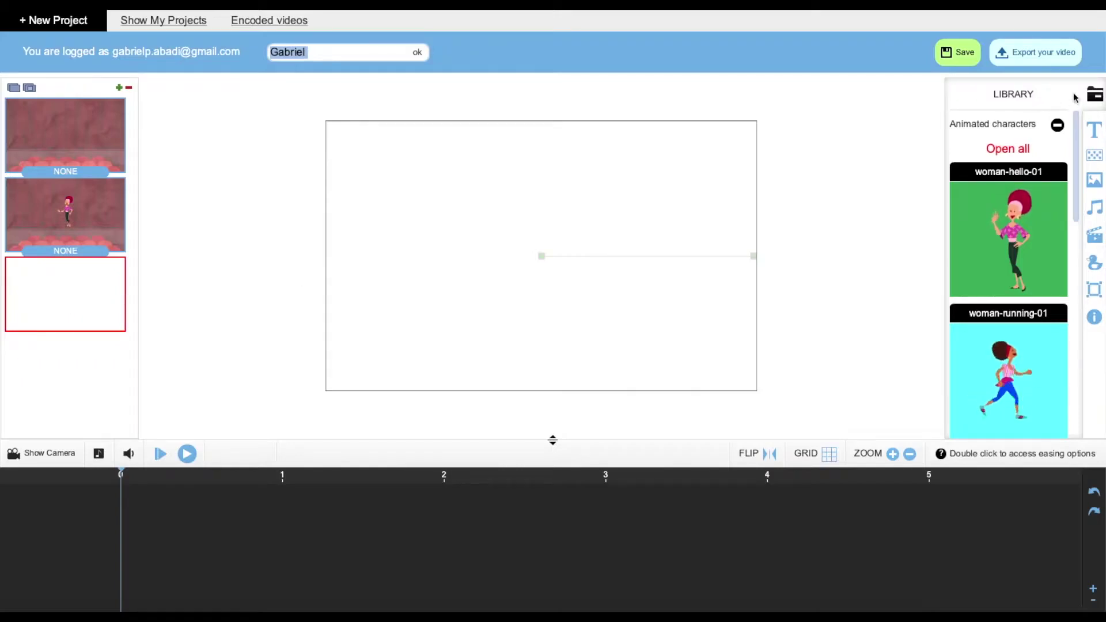
- Collapse Animated characters, browse the text editor's font list, then close it without adding text
left_click(1059, 125)
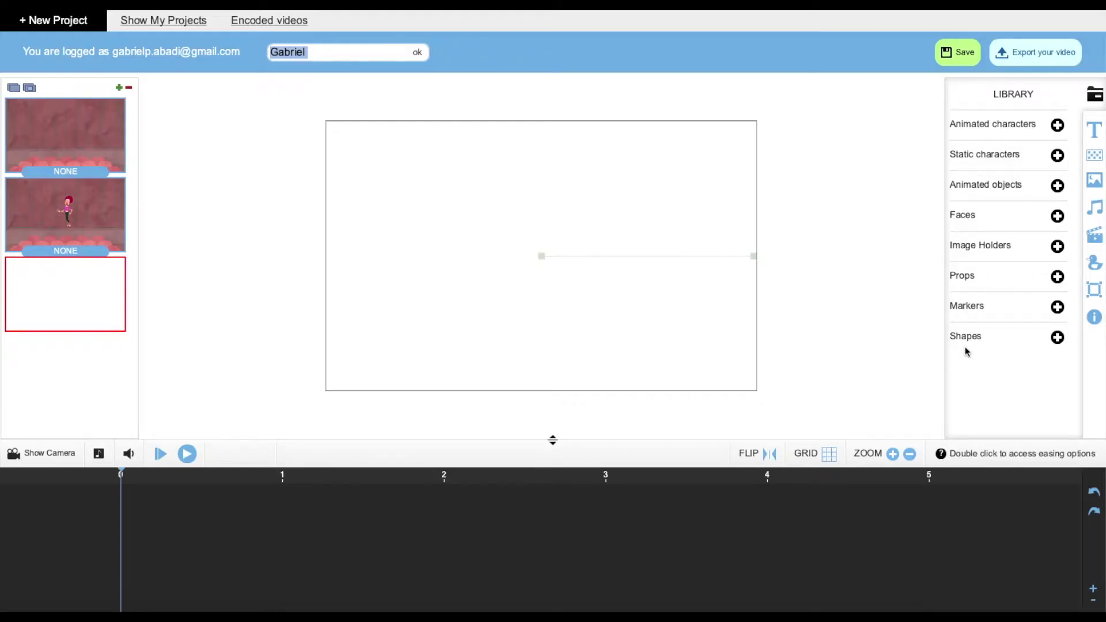
left_click(1094, 128)
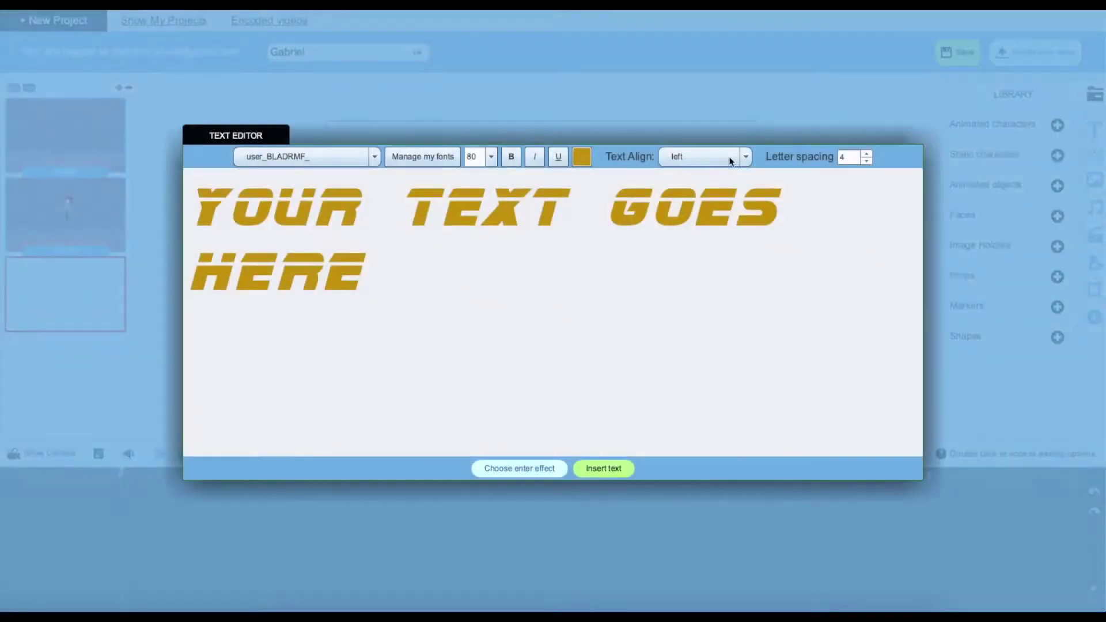
left_click(305, 156)
left_click(305, 155)
left_click(631, 500)
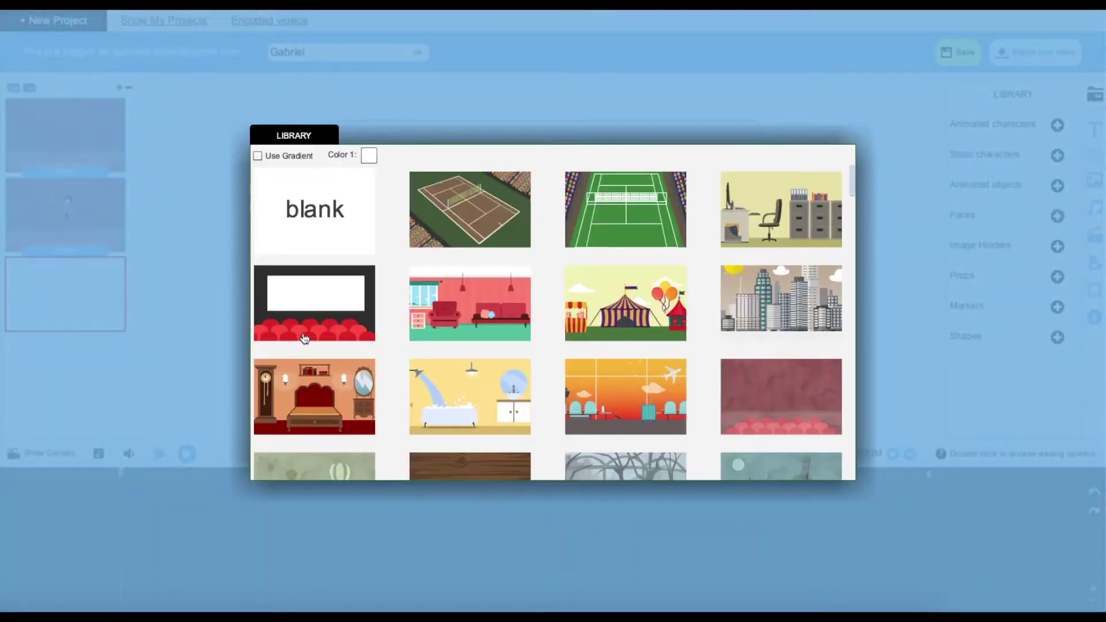
- Set the city skyline as the third slide's background
left_click(768, 295)
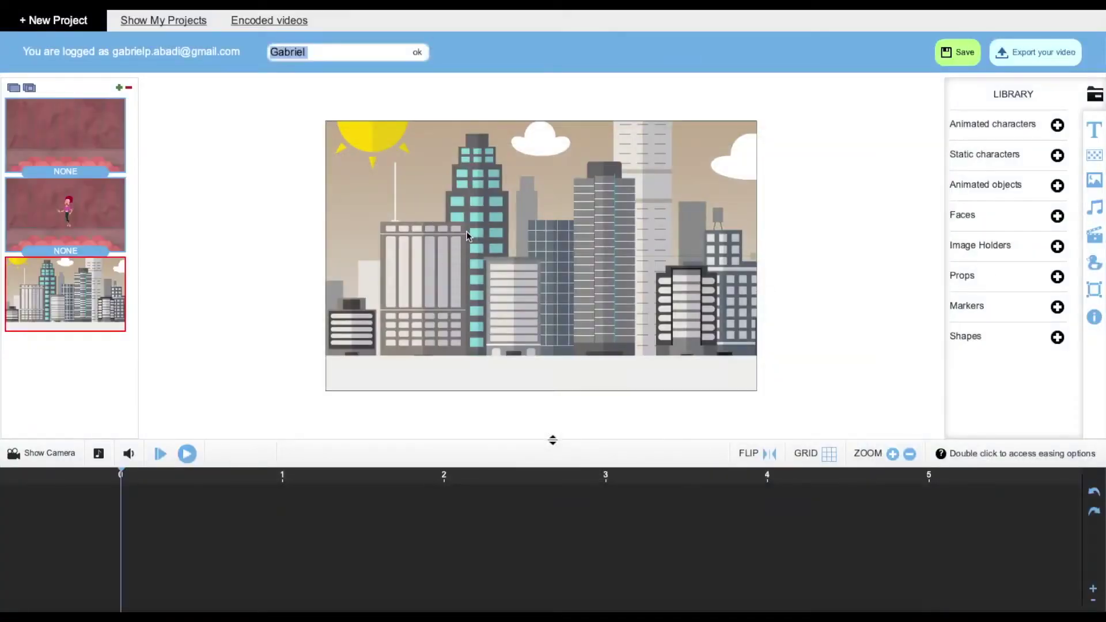
left_click(1098, 186)
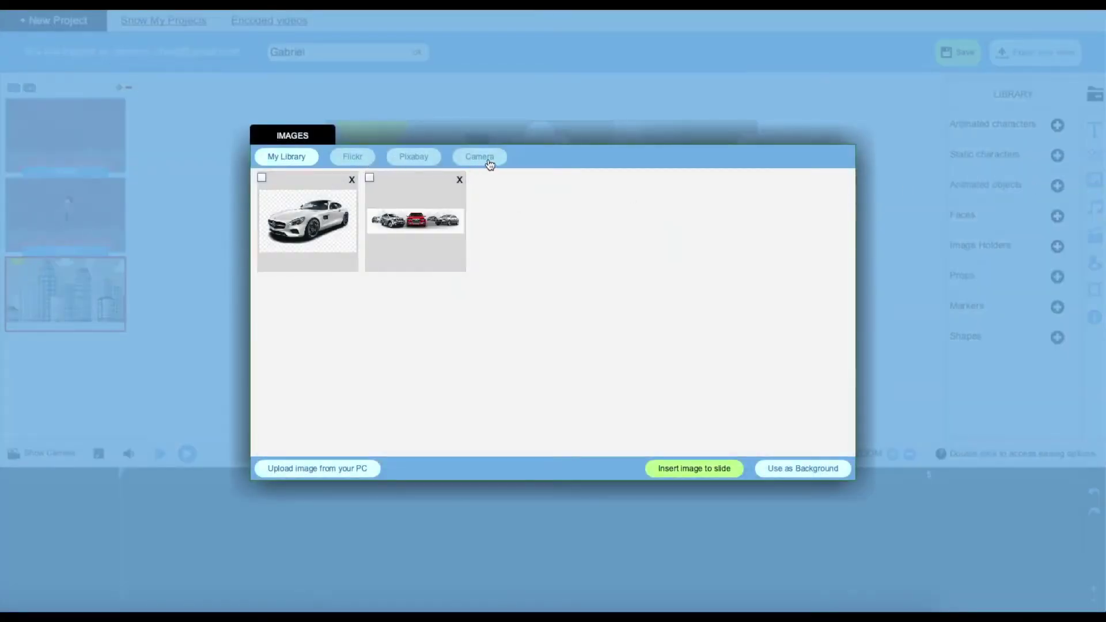
- Insert the white sports car image from My Library onto the city skyline slide
left_click(266, 193)
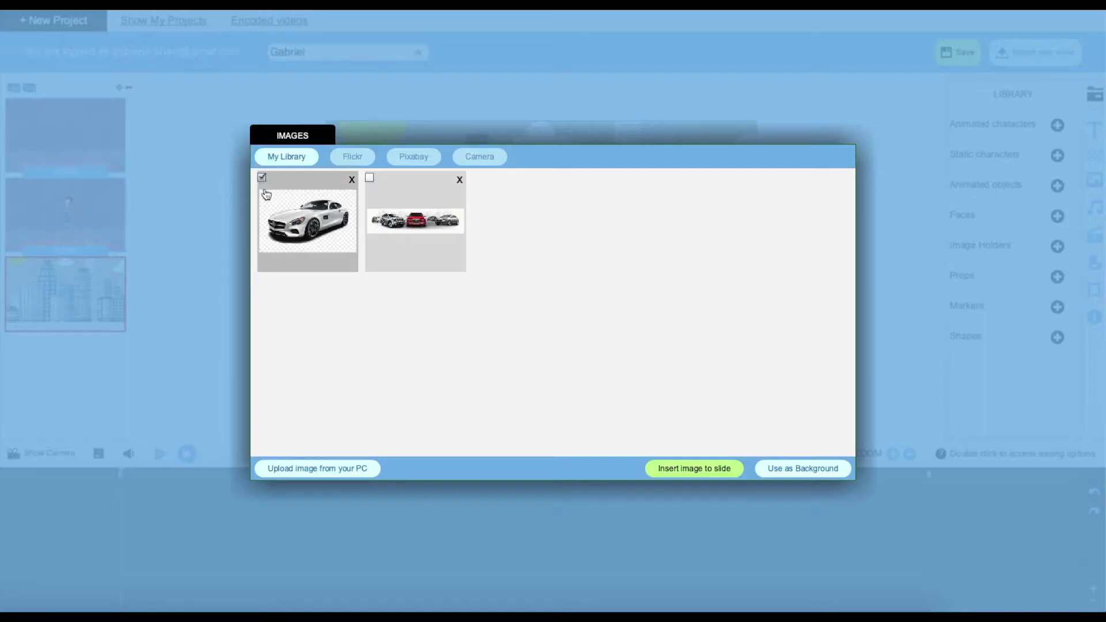
left_click(701, 476)
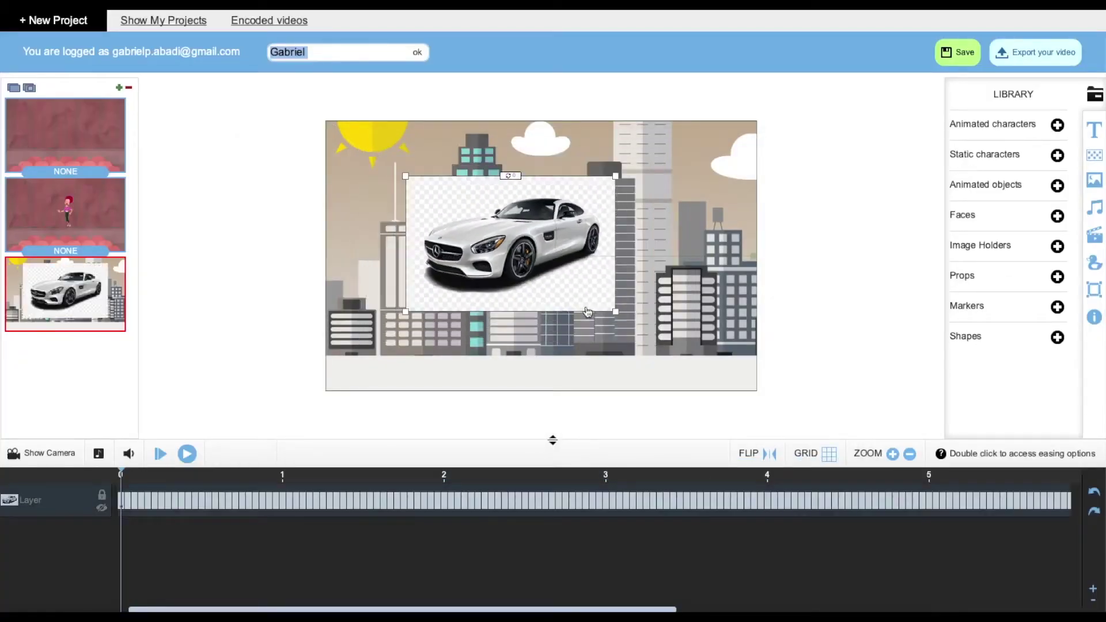
left_click(1095, 211)
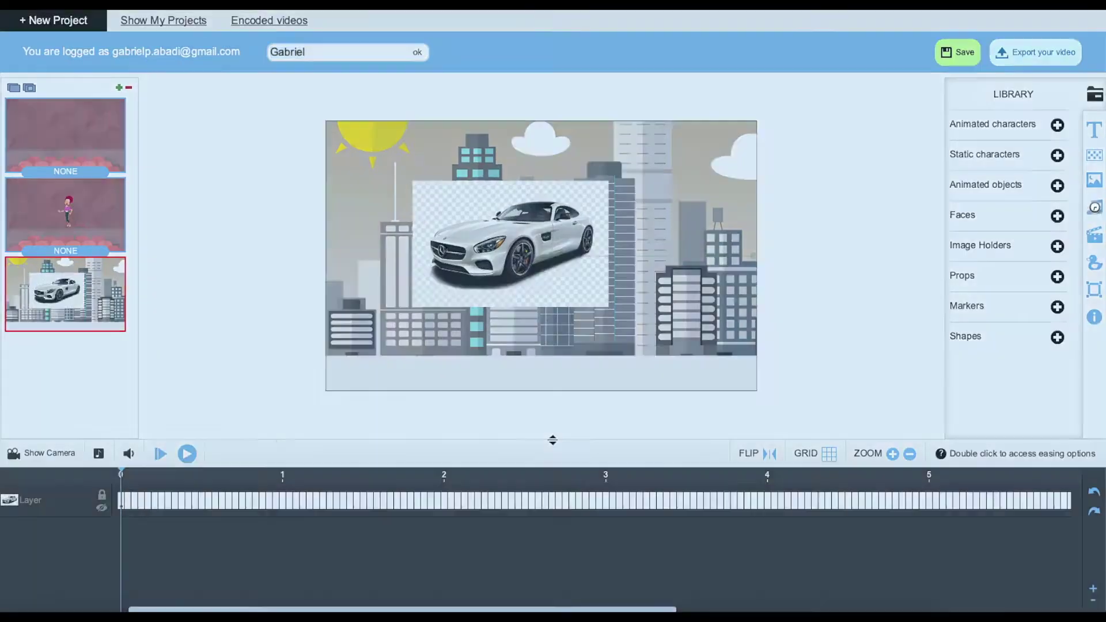
left_click(618, 153)
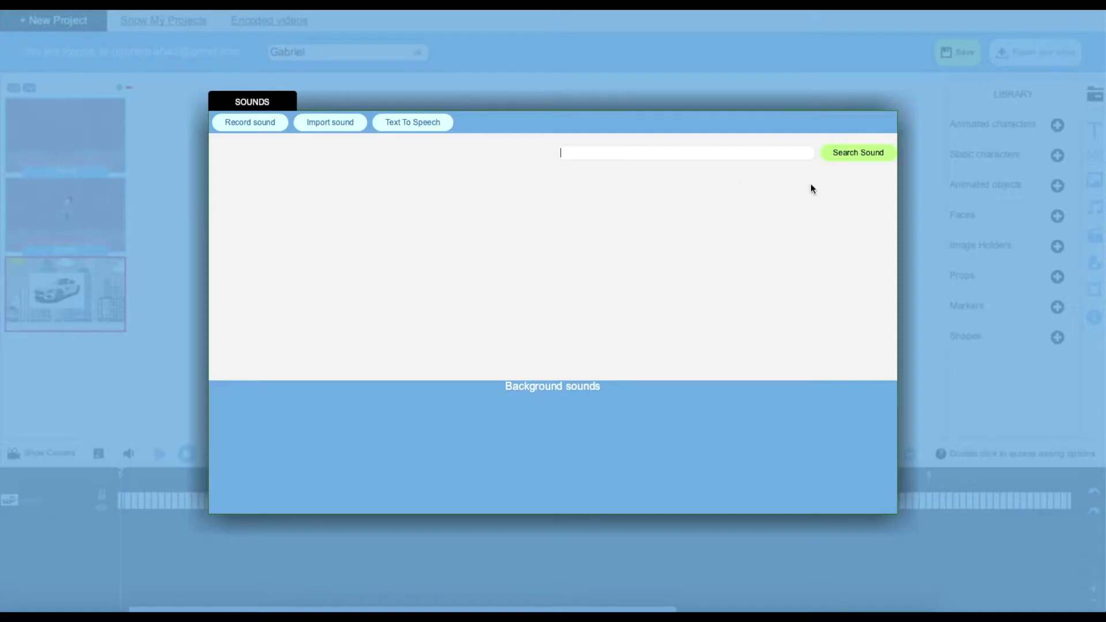
- Search the sound library for 'car', browse the results, and close it without adding a sound
left_click(852, 157)
scroll(894, 167, "down", 3)
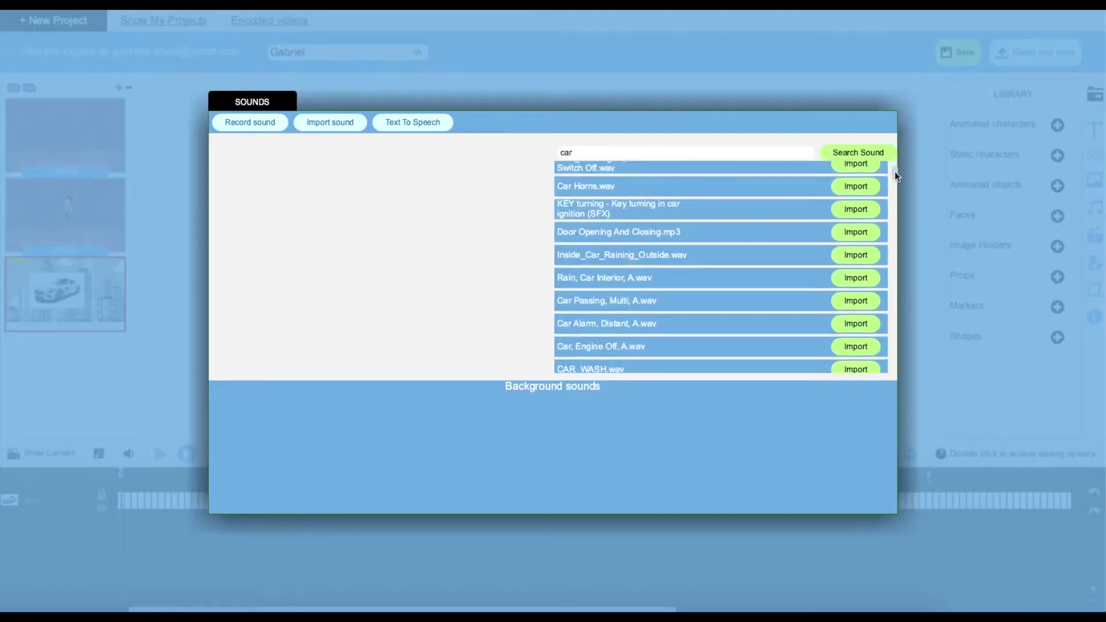
scroll(894, 171, "down", 3)
scroll(895, 167, "up", 6)
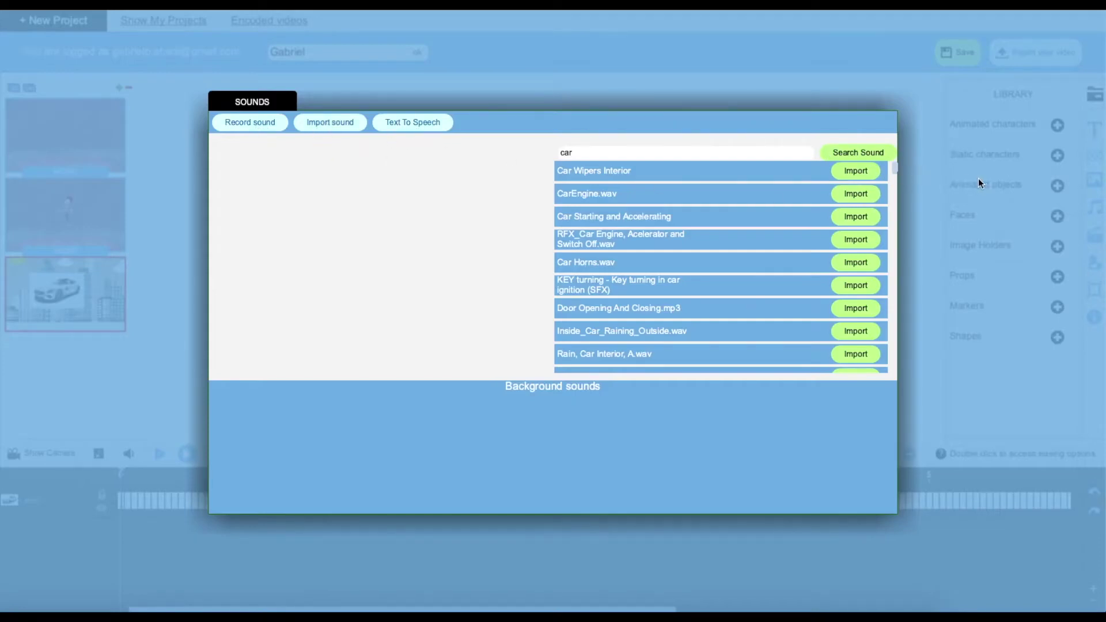
left_click(902, 241)
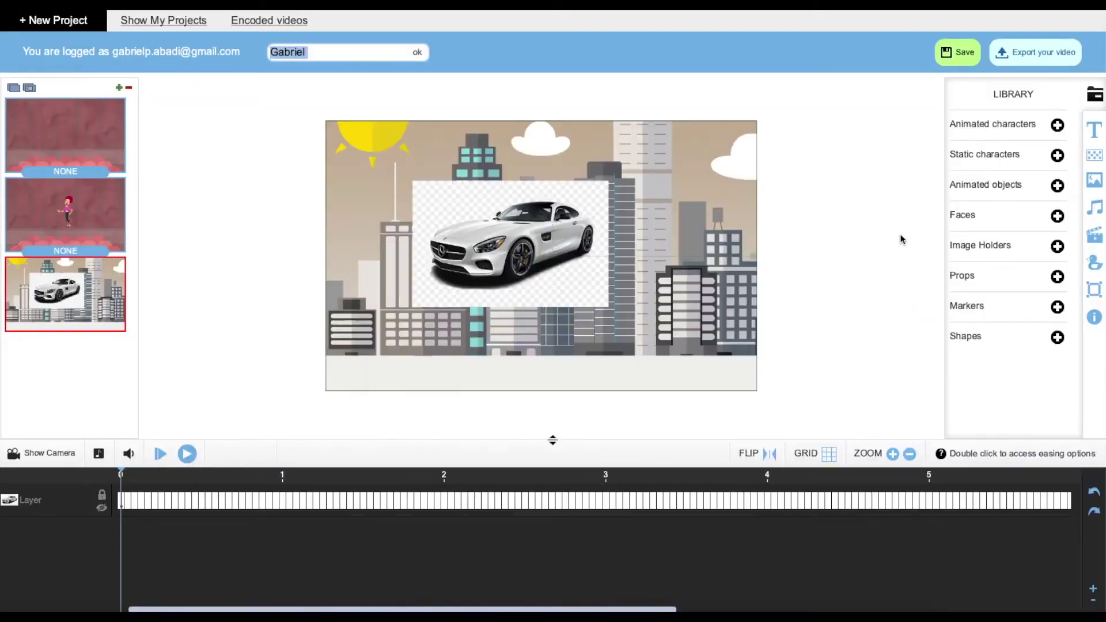
left_click(1096, 237)
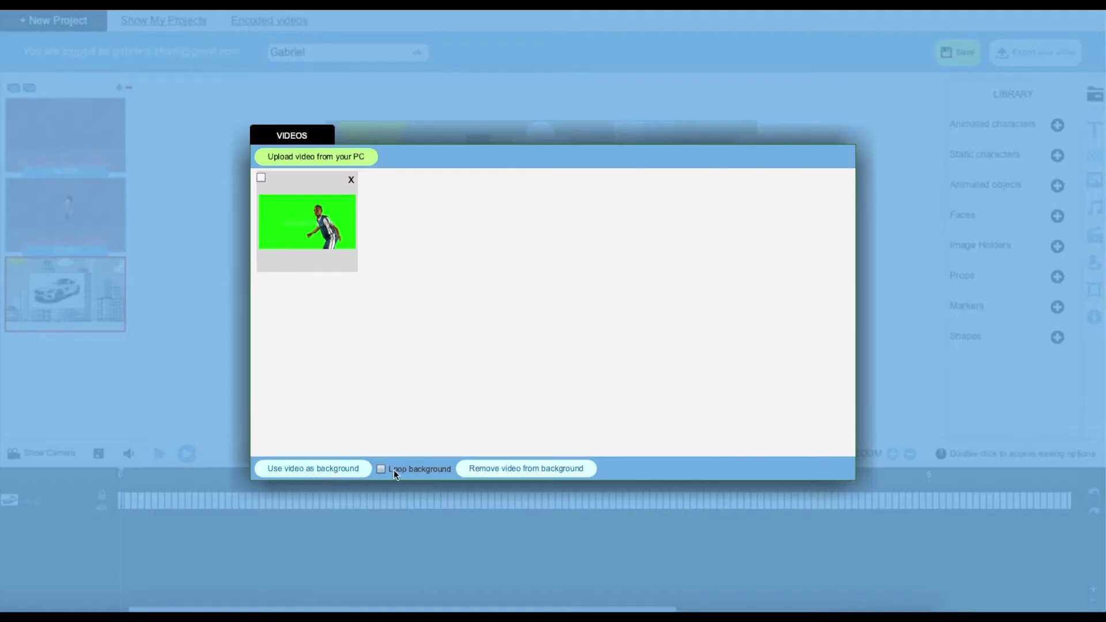
left_click(886, 280)
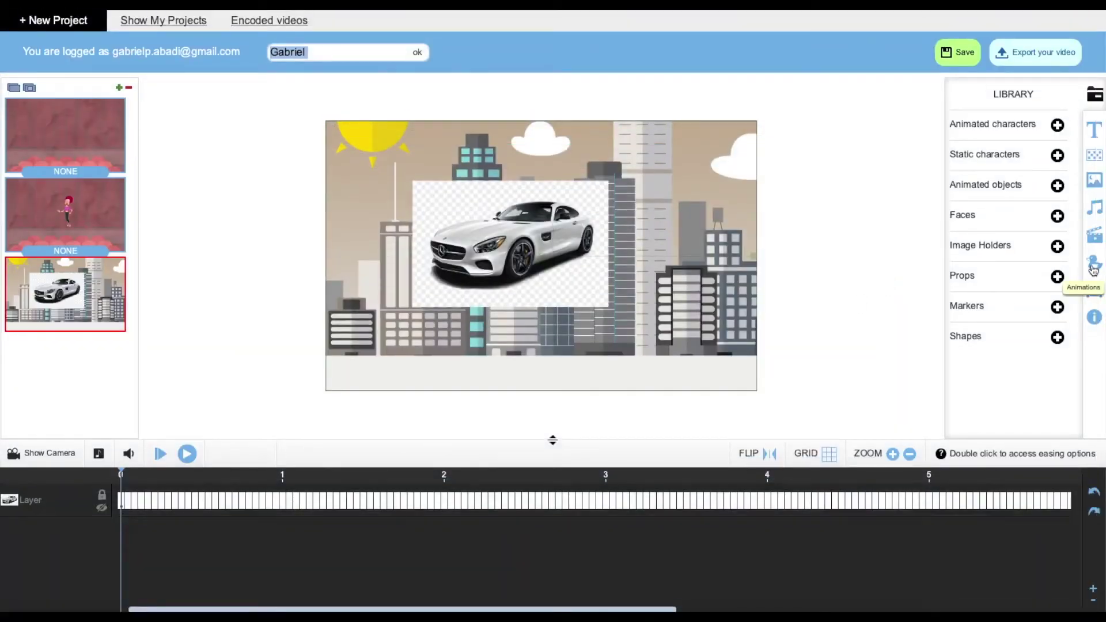
left_click(1093, 269)
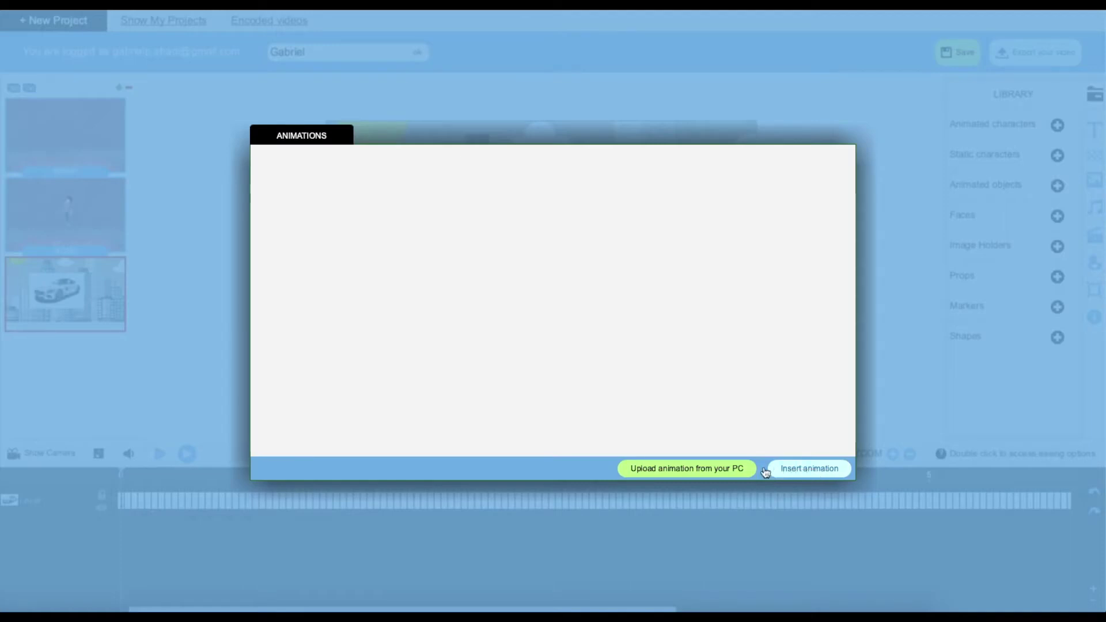
left_click(875, 361)
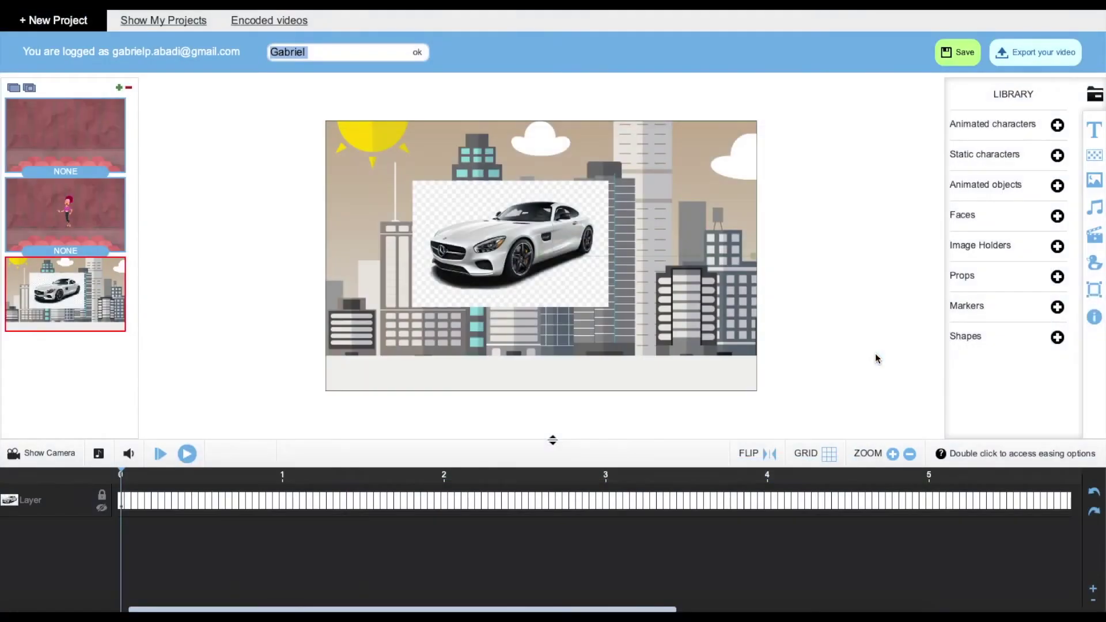
- Draw a looping freehand scribble, insert it on the city slide and nudge it below the car
left_click(1094, 293)
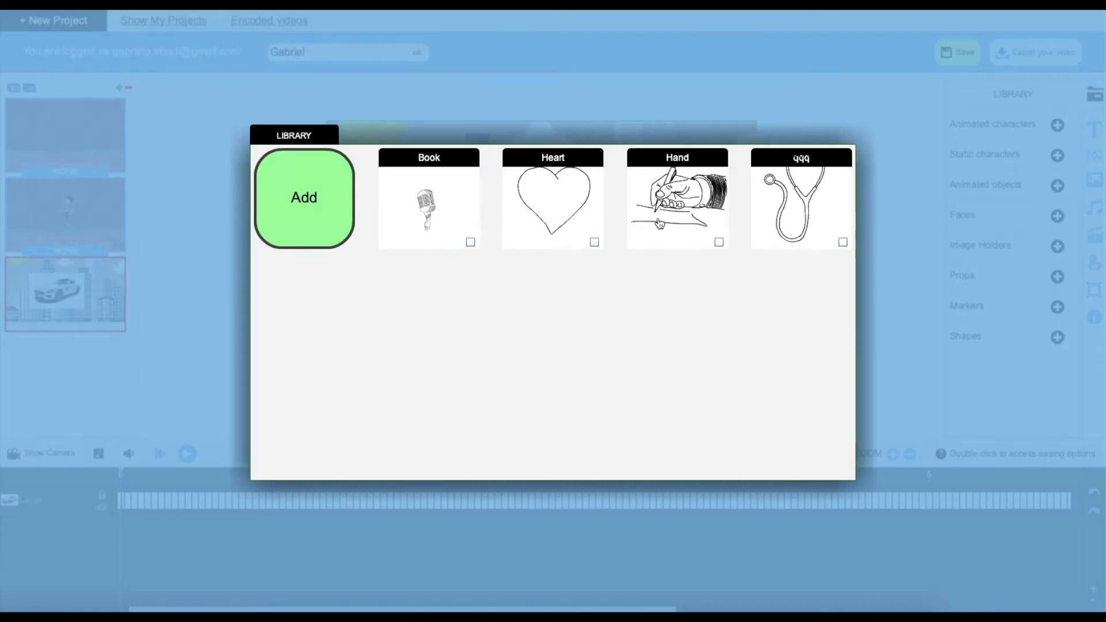
left_click(300, 218)
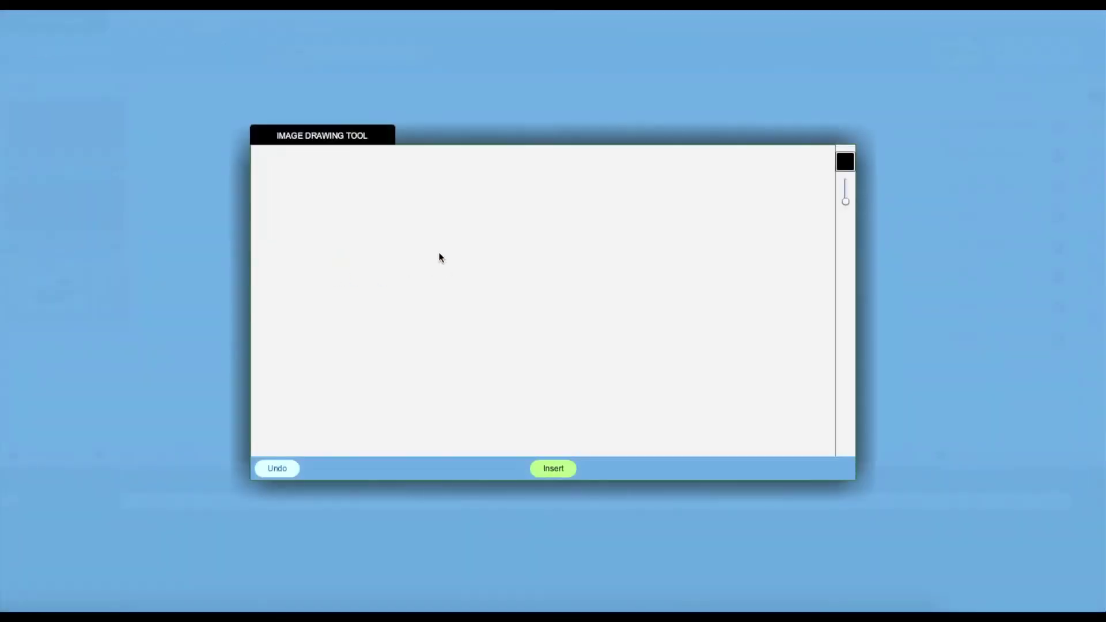
mouse_move(438, 254)
left_mouse_down()
mouse_move(672, 277)
mouse_move(660, 354)
mouse_move(812, 335)
left_mouse_up()
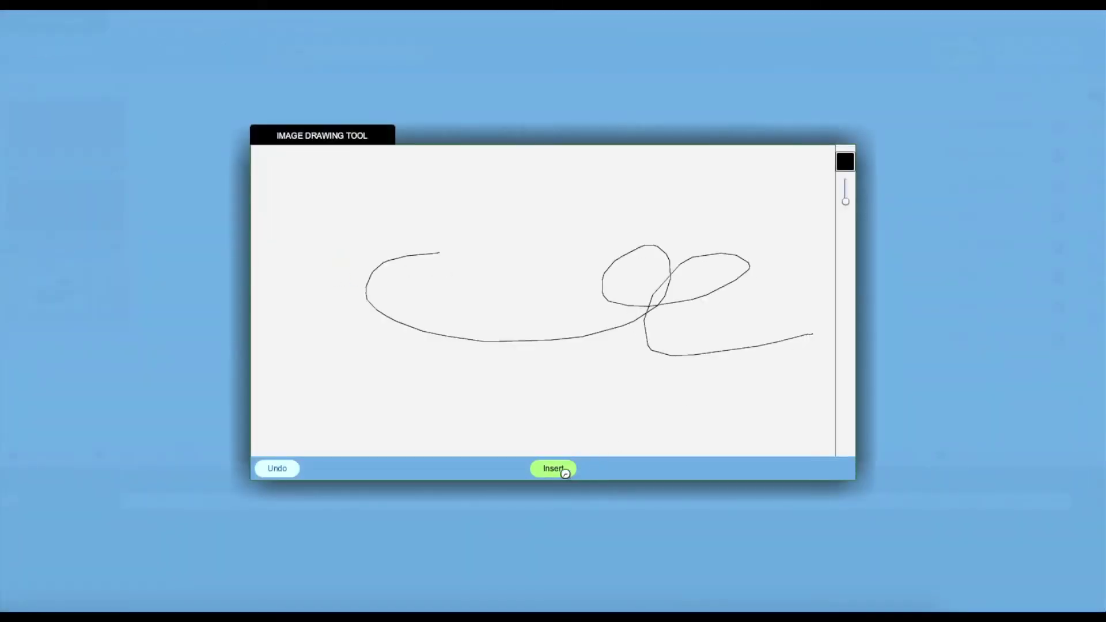
left_click(565, 472)
left_click(904, 292)
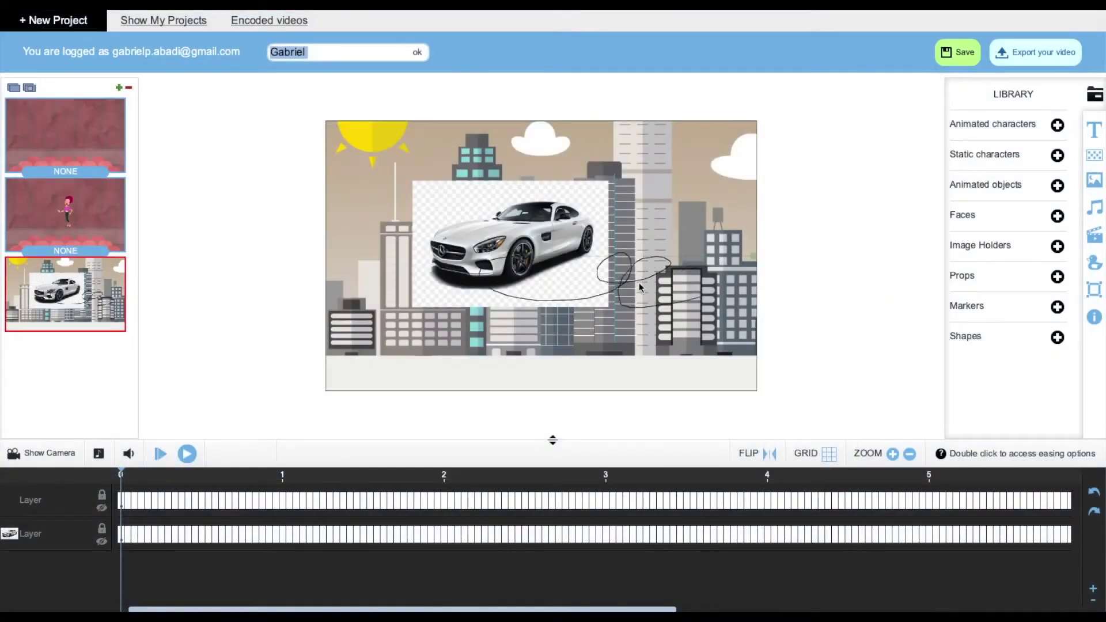
left_click_drag(638, 282, 624, 295)
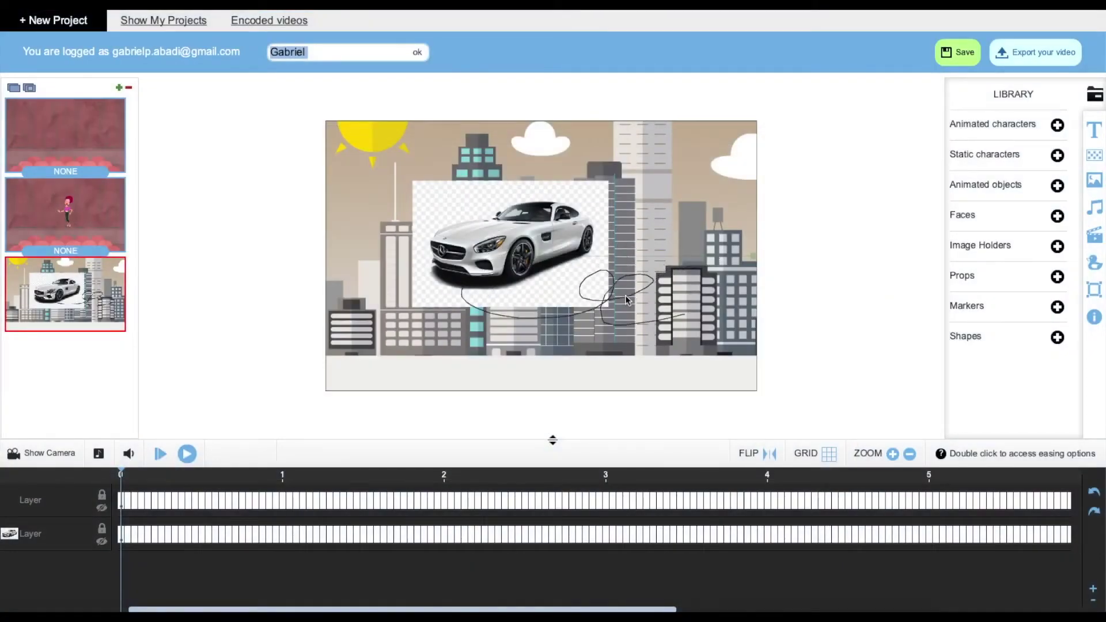
- Zoom the stage view in and back out, and toggle the alignment grid on and off
left_click(893, 454)
left_click(892, 454)
left_click(908, 454)
left_click(908, 454)
left_click(832, 454)
left_click(832, 454)
- On the theater slide, flip the waving character twice, then play and stop a preview
left_click(40, 218)
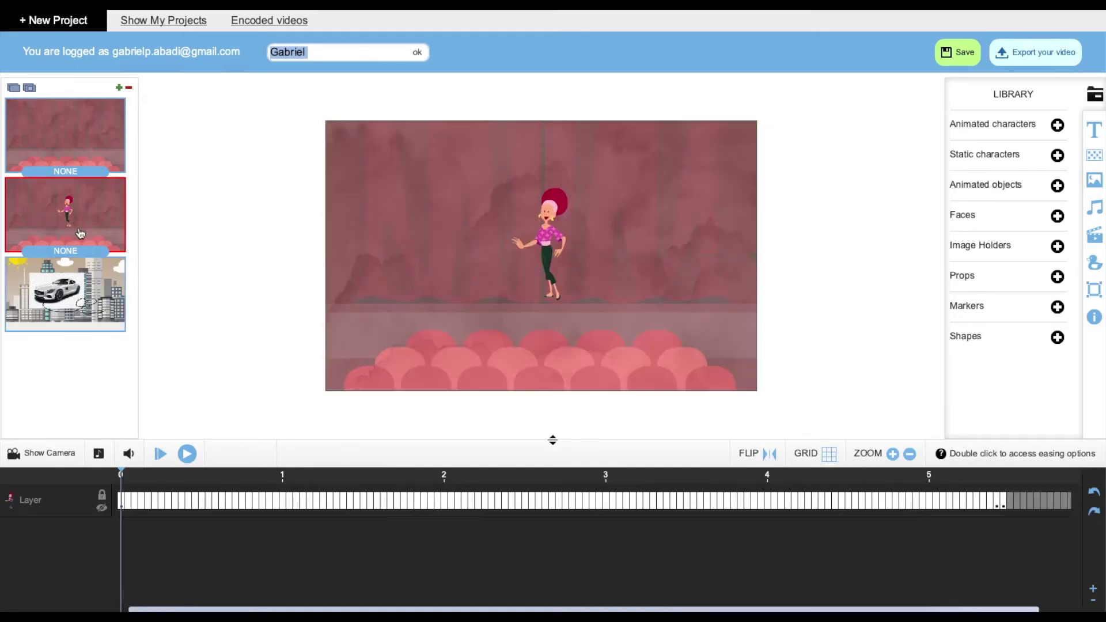
left_click(548, 236)
left_click(769, 455)
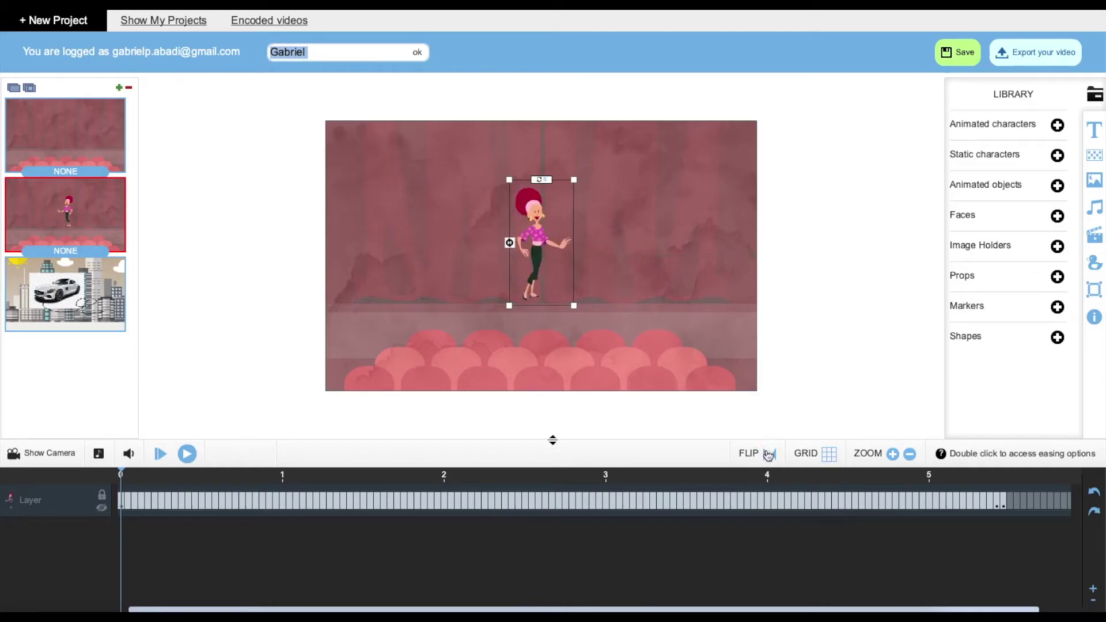
left_click(769, 454)
mouse_move(551, 440)
left_mouse_down()
mouse_move(554, 462)
mouse_move(553, 415)
mouse_move(552, 462)
left_mouse_up()
left_click(187, 476)
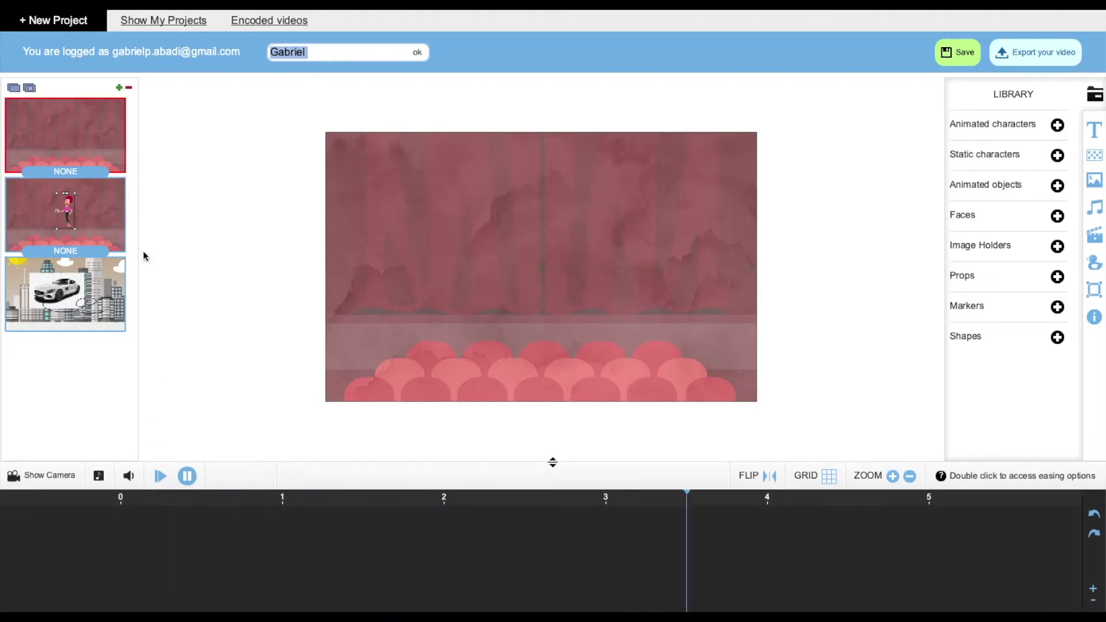
left_click(184, 478)
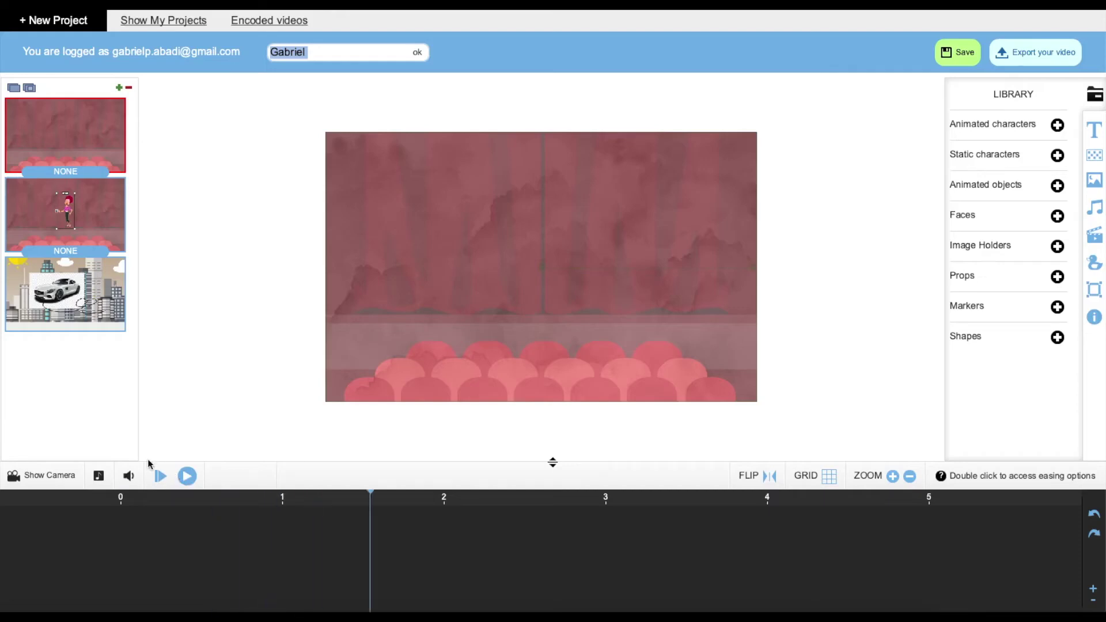
- Close the Sounds dialog unchanged, then turn on Show Camera to display the camera position track
left_click(99, 476)
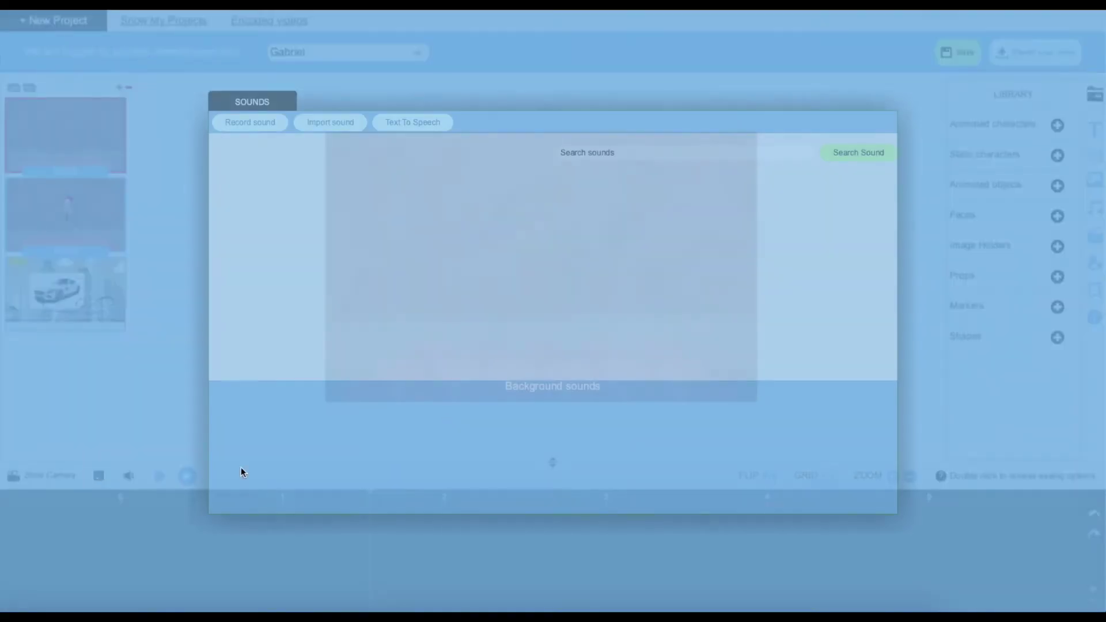
left_click(164, 370)
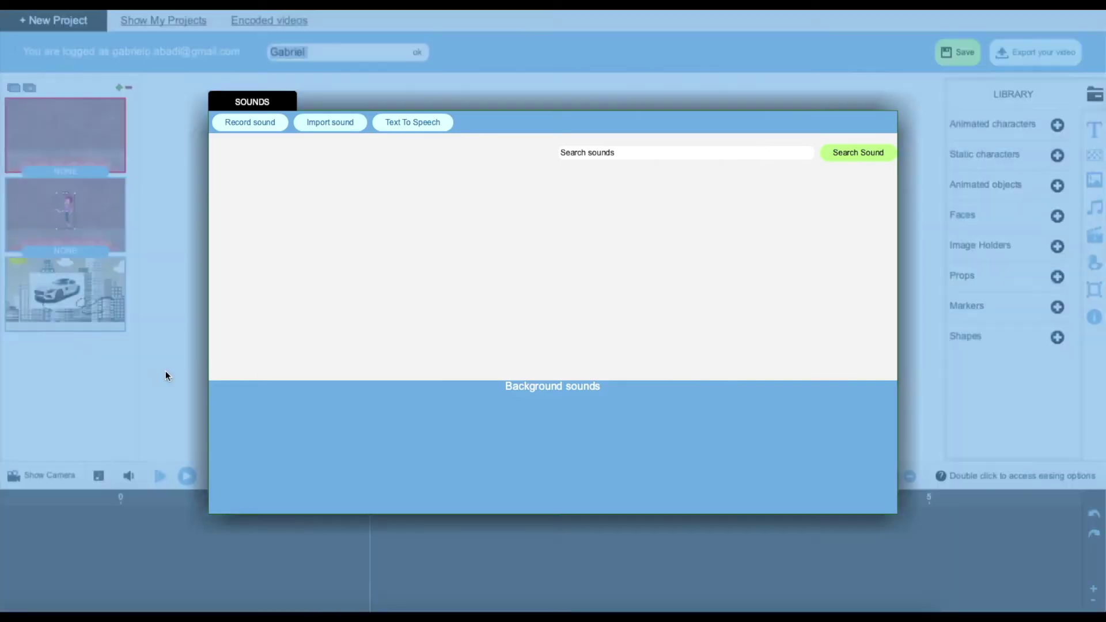
left_click(37, 483)
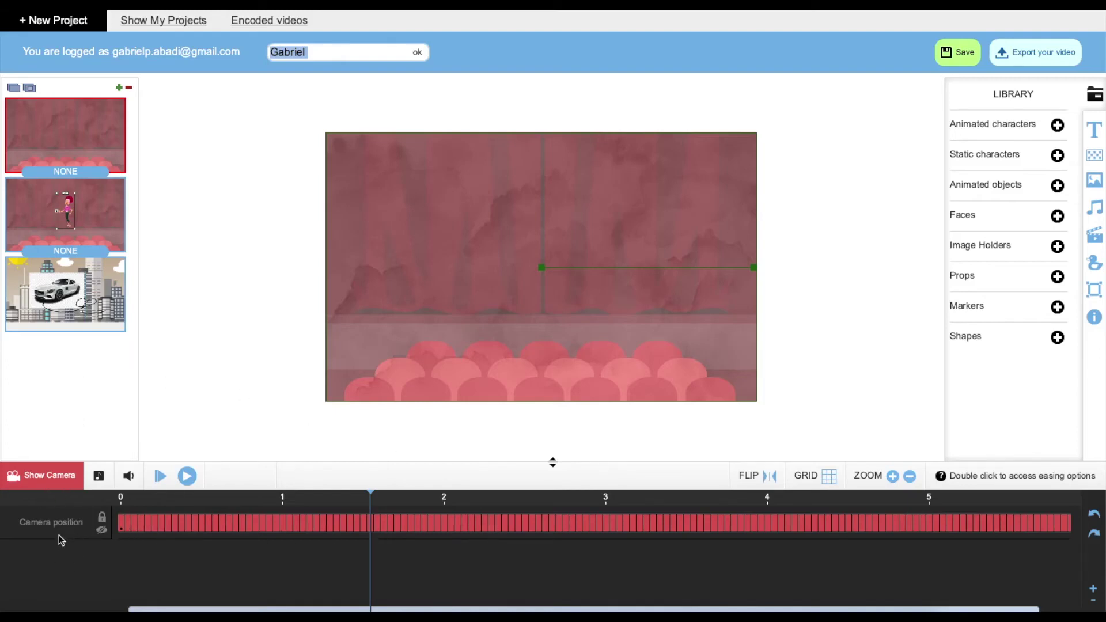
- On the character's slide, turn off Show Camera and scrub the timeline to check the motion
left_click(90, 255)
left_click(121, 497)
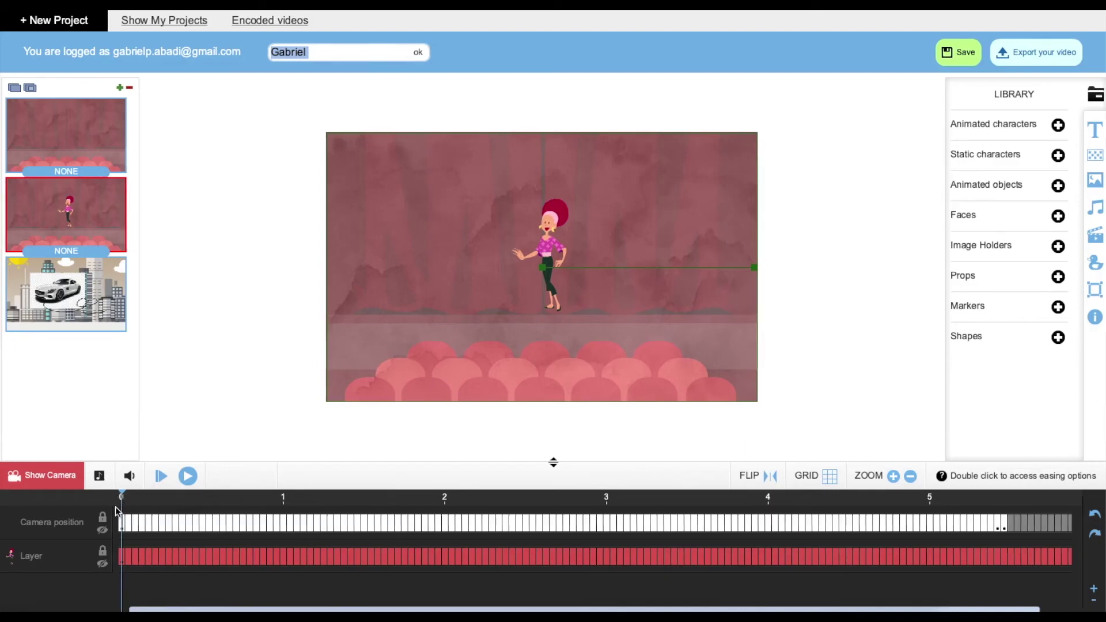
left_click(52, 483)
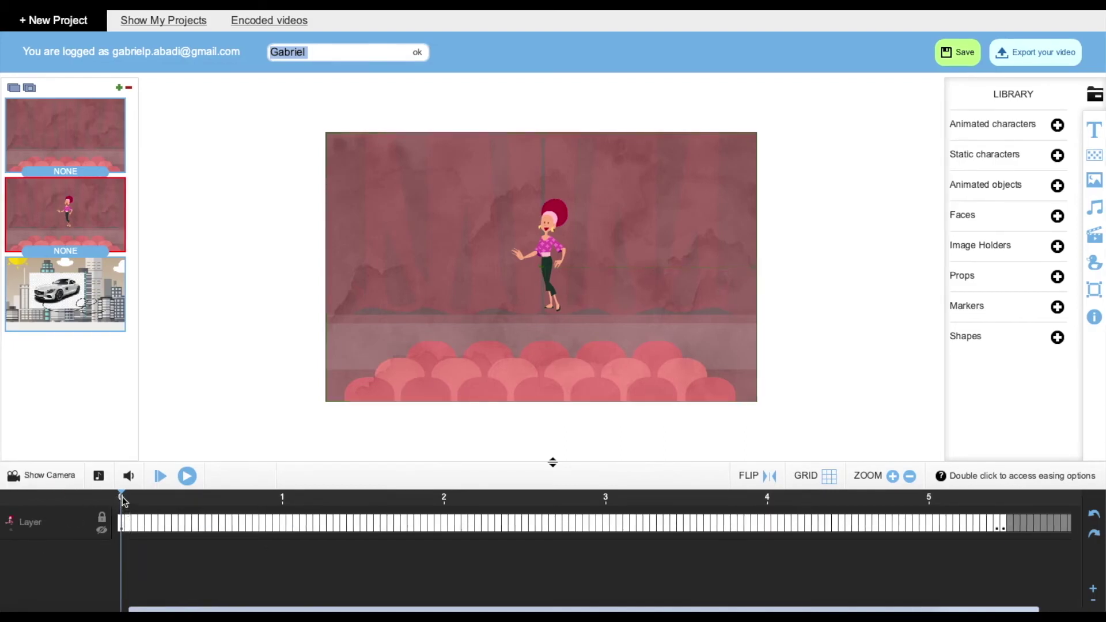
left_click_drag(122, 496, 584, 500)
- Select the character's layer, toggle its visibility off and back on, then lock it
left_click(324, 531)
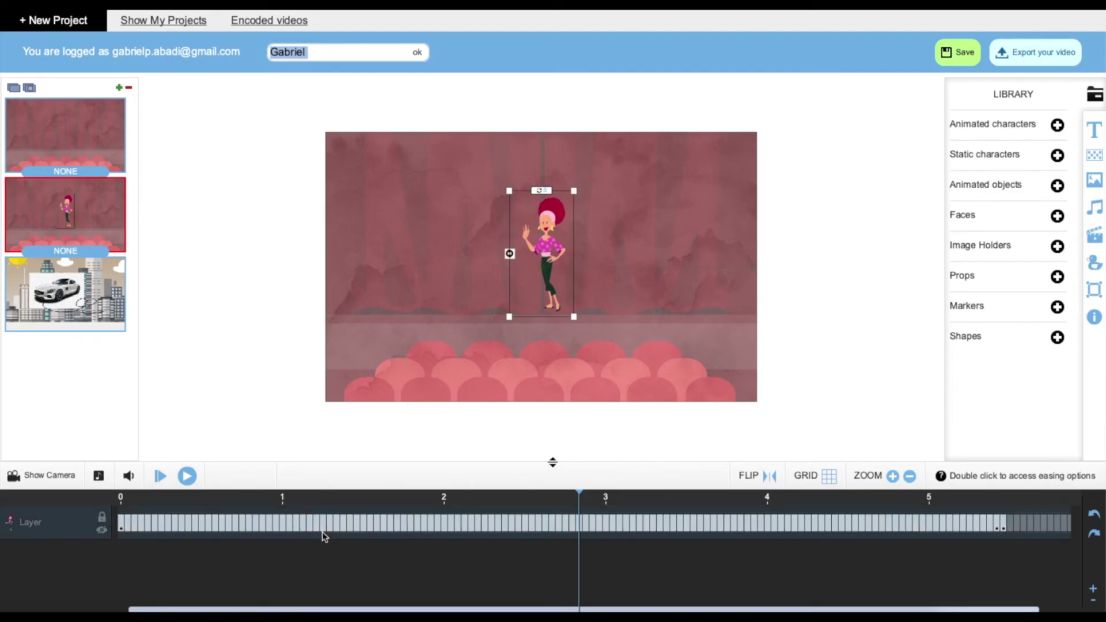
left_click(102, 531)
left_click(103, 531)
left_click(104, 520)
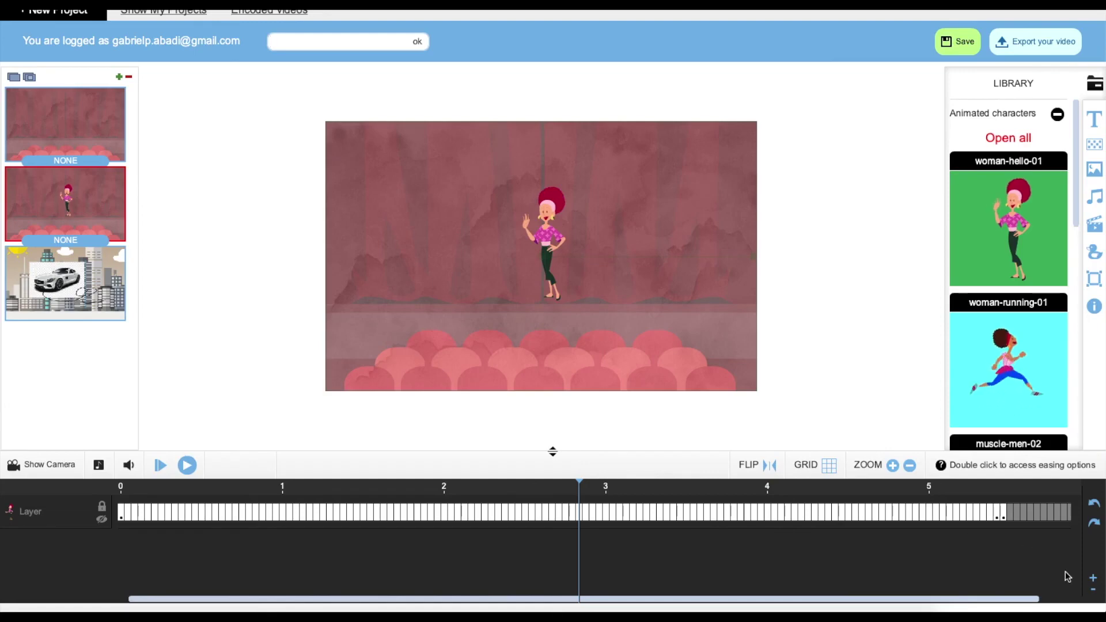
left_click(1095, 592)
left_click(1094, 592)
left_click(1094, 592)
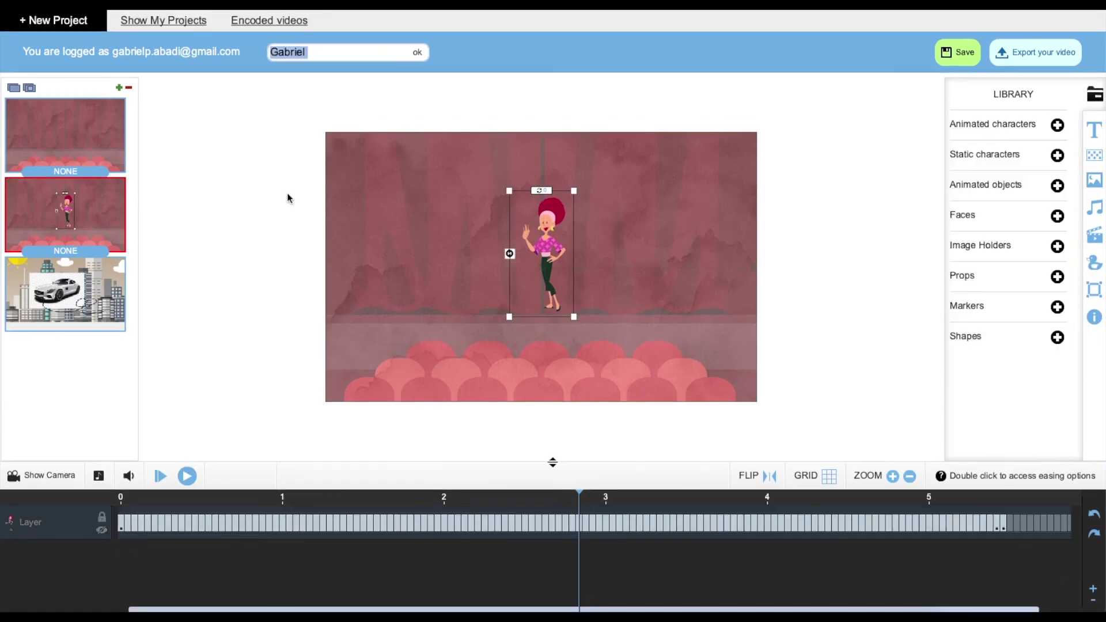